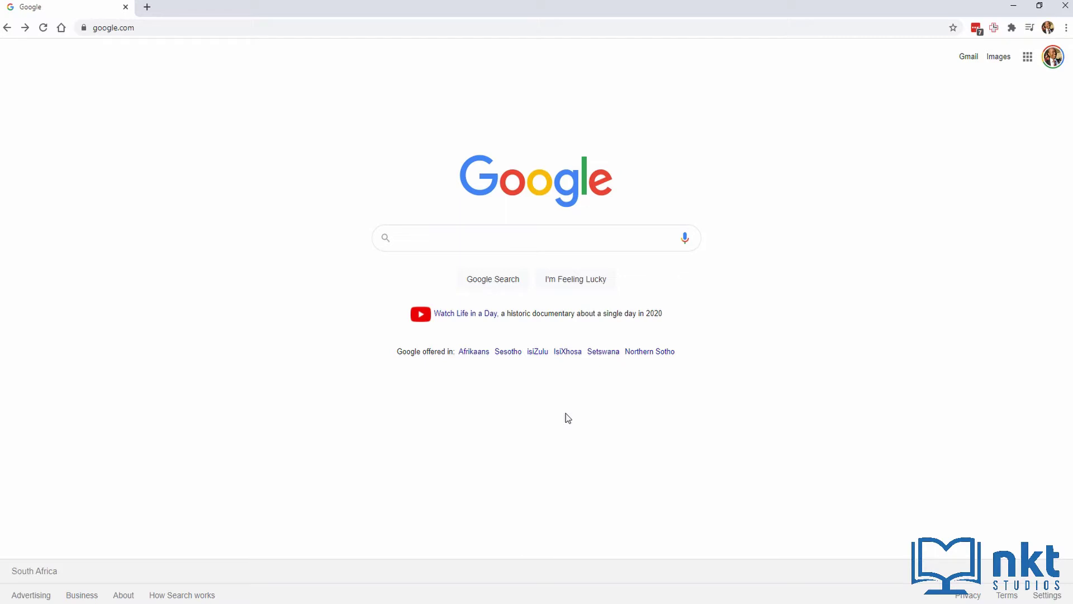
- Search Google for 'cursive font'
click(575, 240)
text(cursive font)
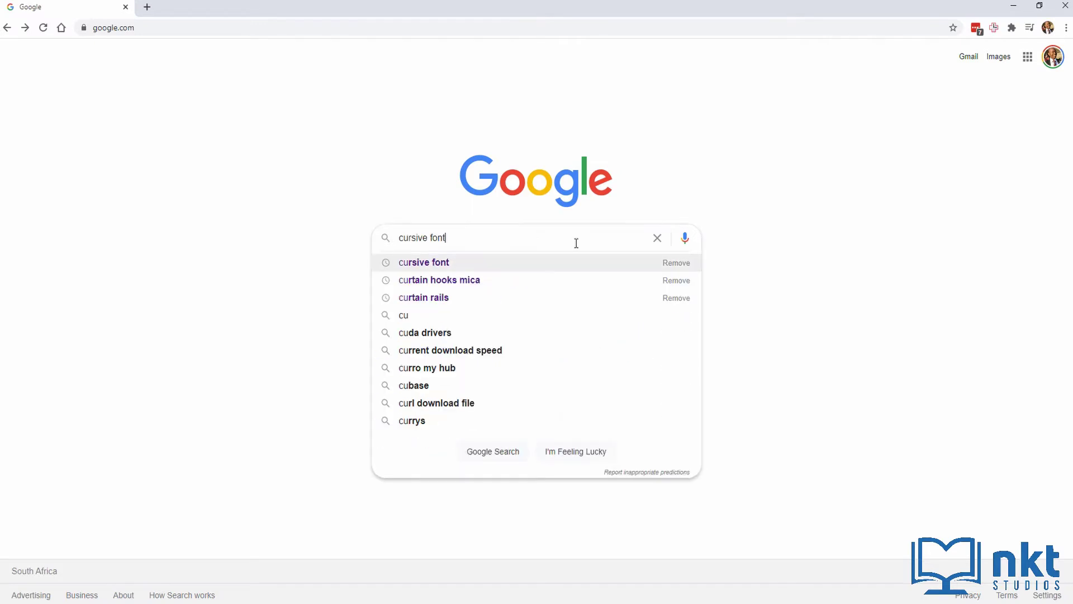
key(Return)
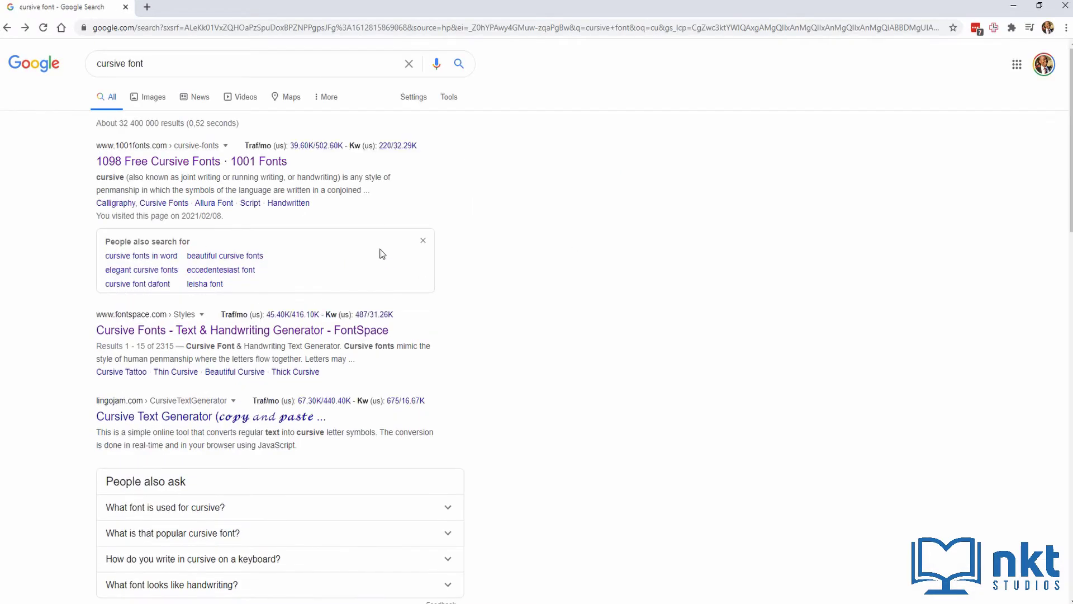
- Open the 1001 Fonts cursive list and download the Precious font as precious.zip
click(262, 163)
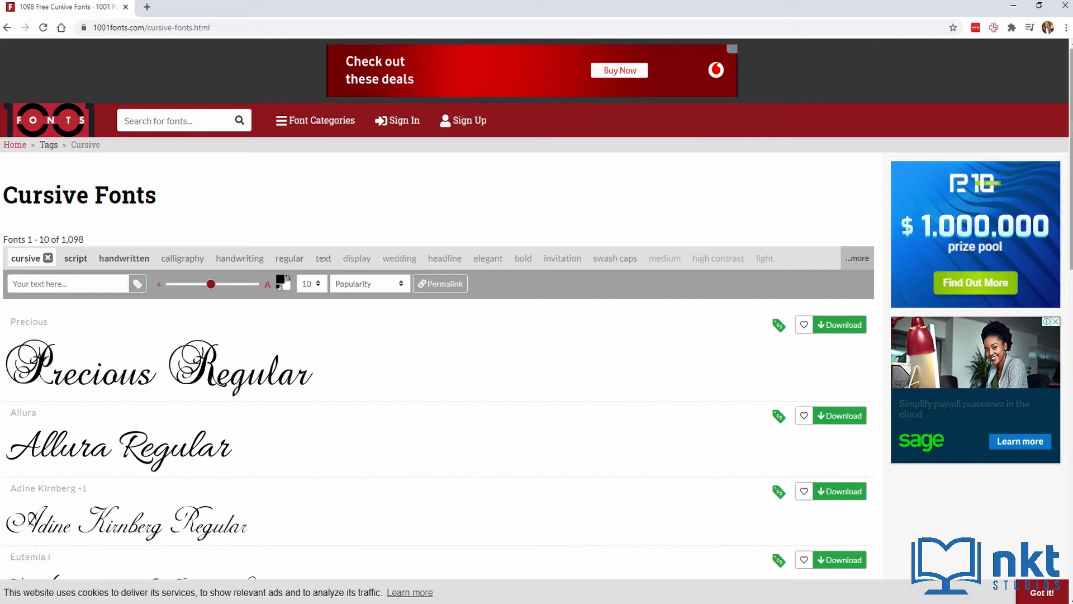
scroll(526, 190, down, 4)
scroll(436, 308, up, 3)
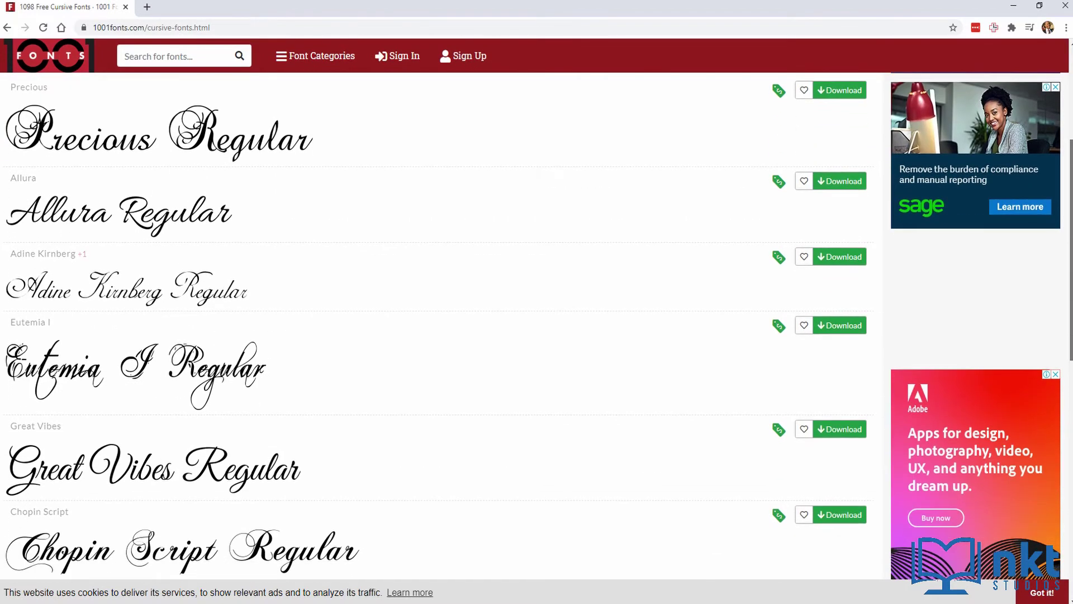
scroll(743, 227, up, 1)
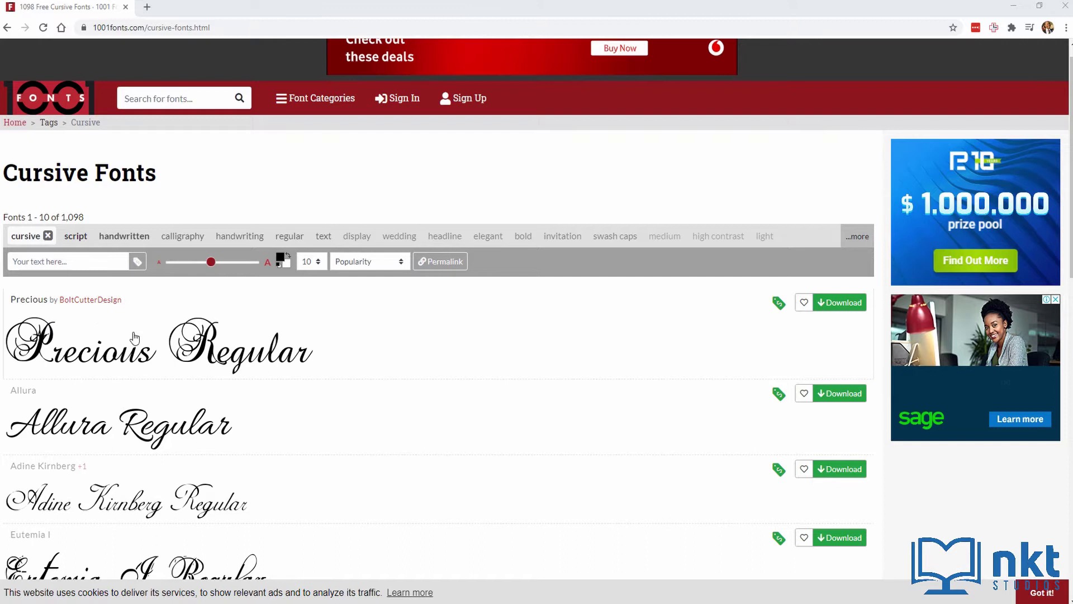
click(846, 305)
click(674, 370)
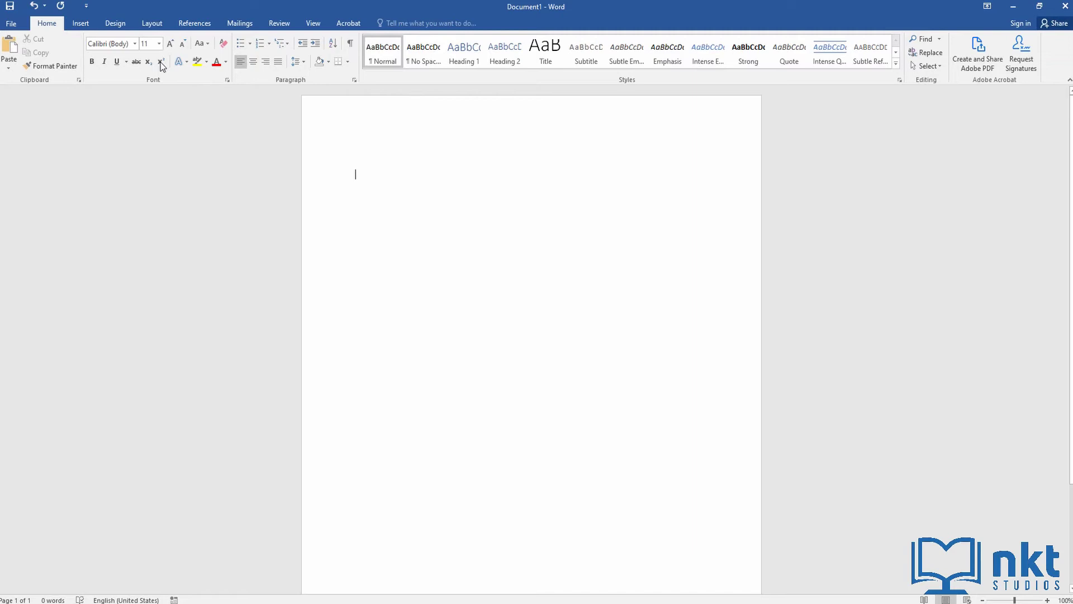
click(135, 43)
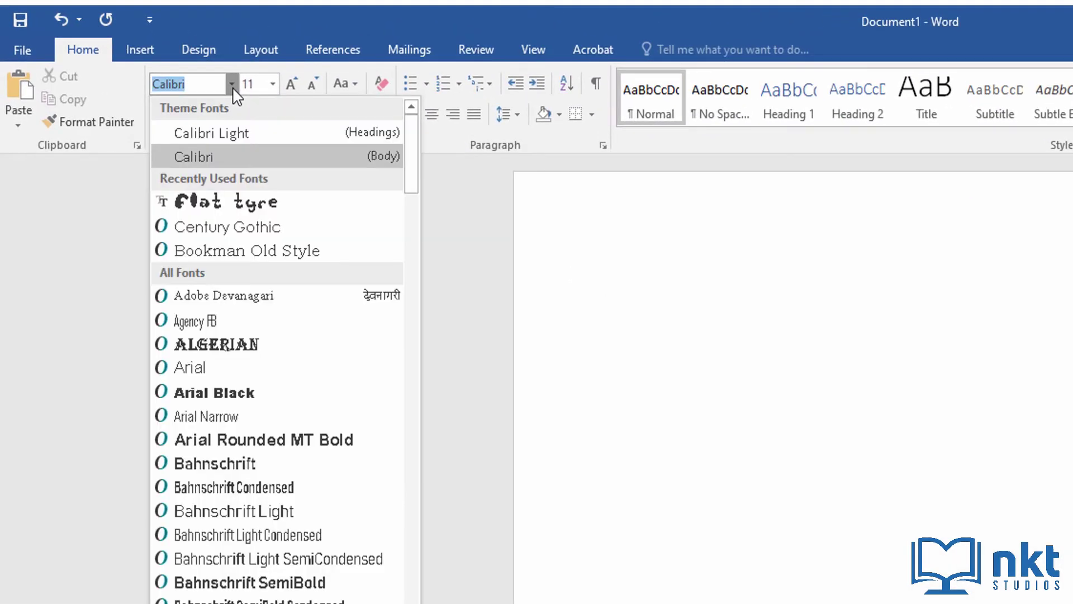
text(Pre)
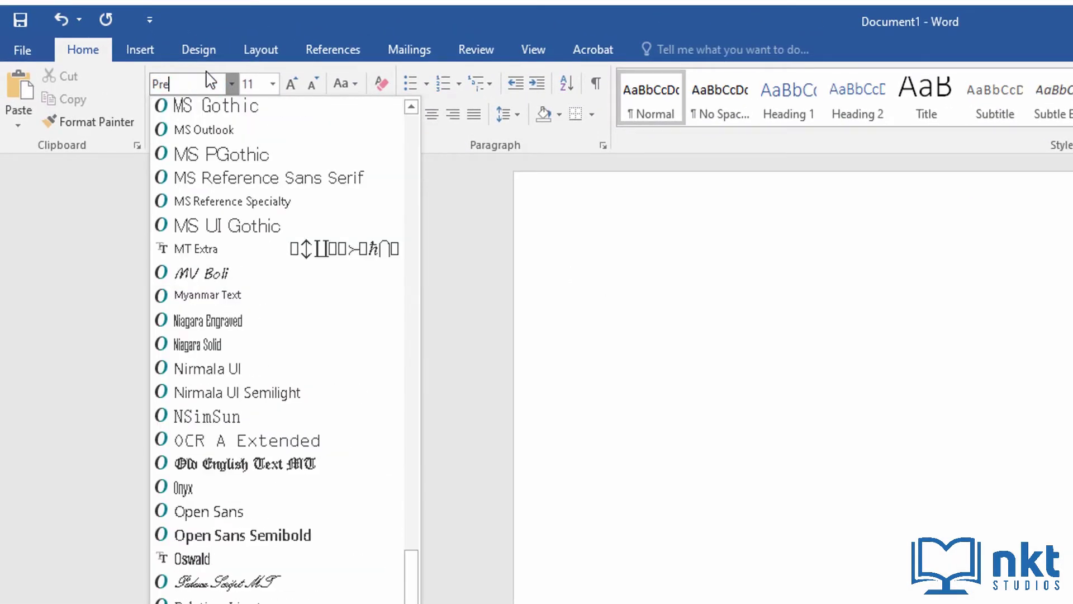
scroll(417, 576, down, 4)
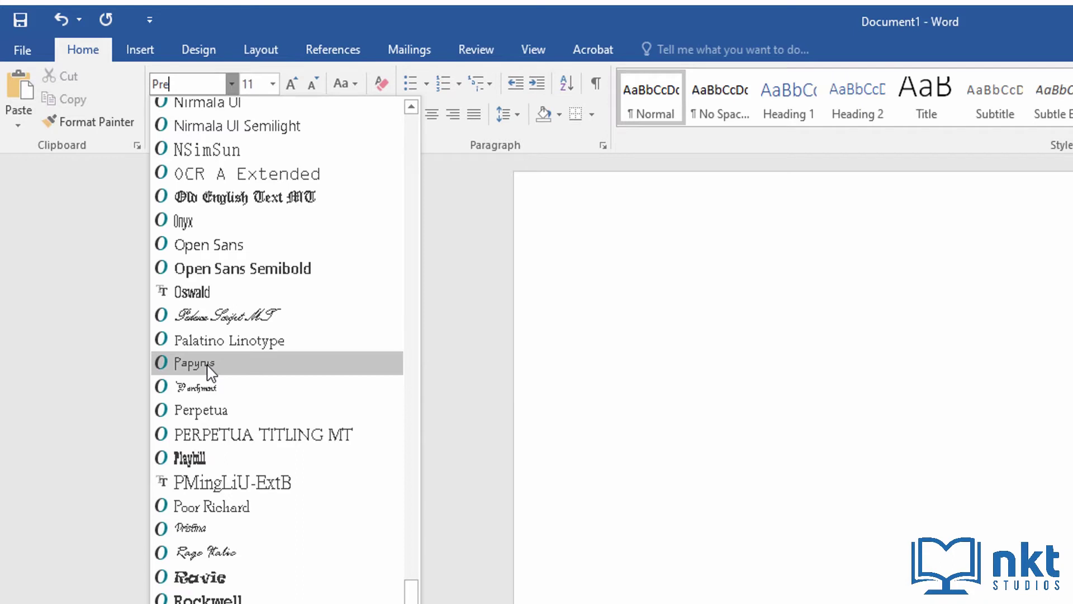
key(Escape)
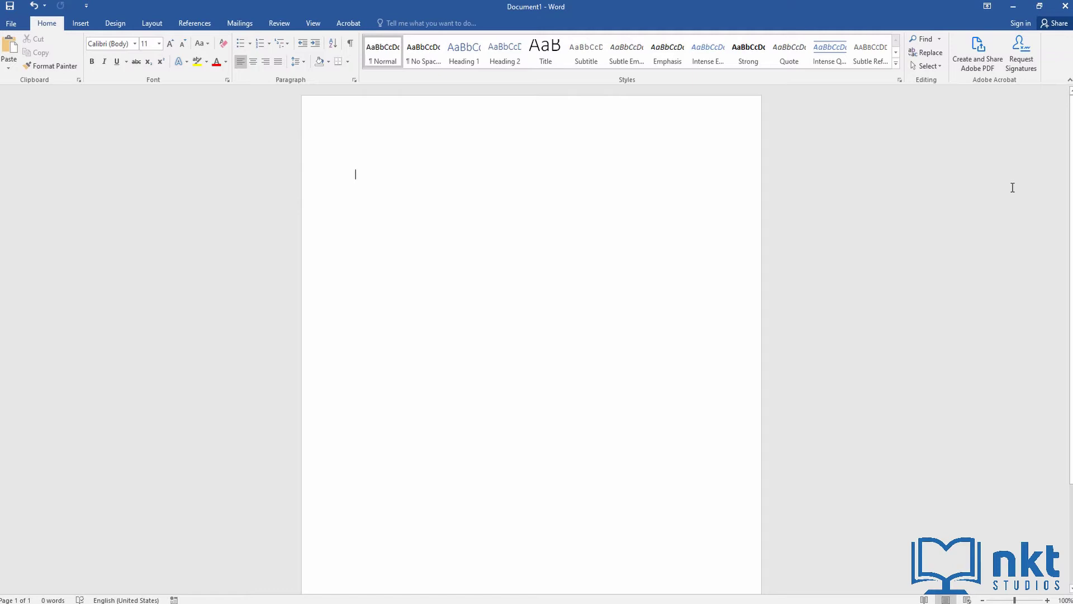
- Show the downloaded precious.zip in its folder from Free Download Manager
click(1013, 7)
click(1003, 28)
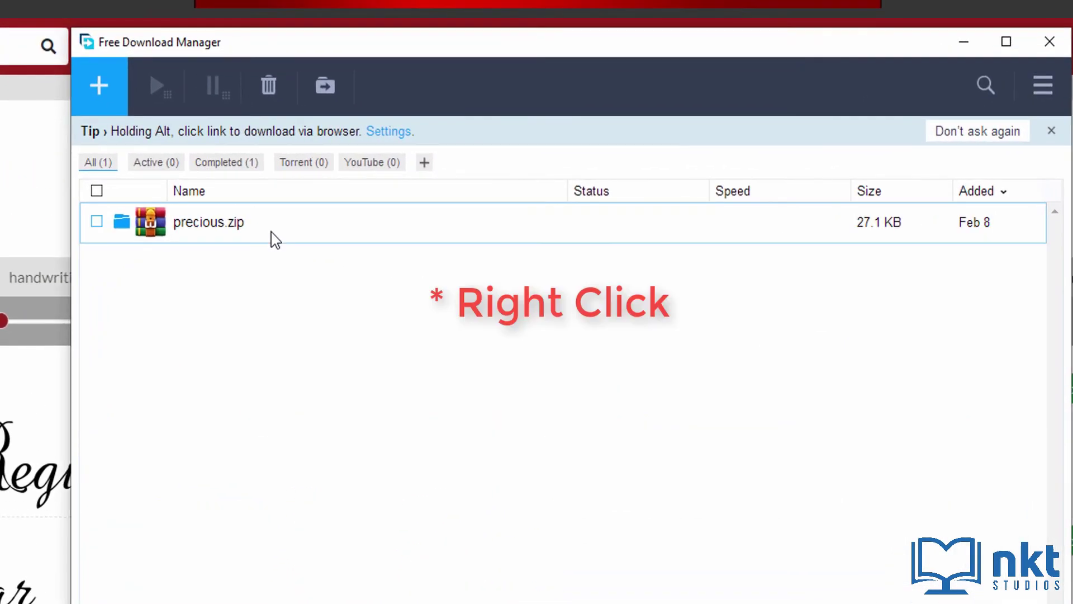
right_click(369, 208)
click(297, 265)
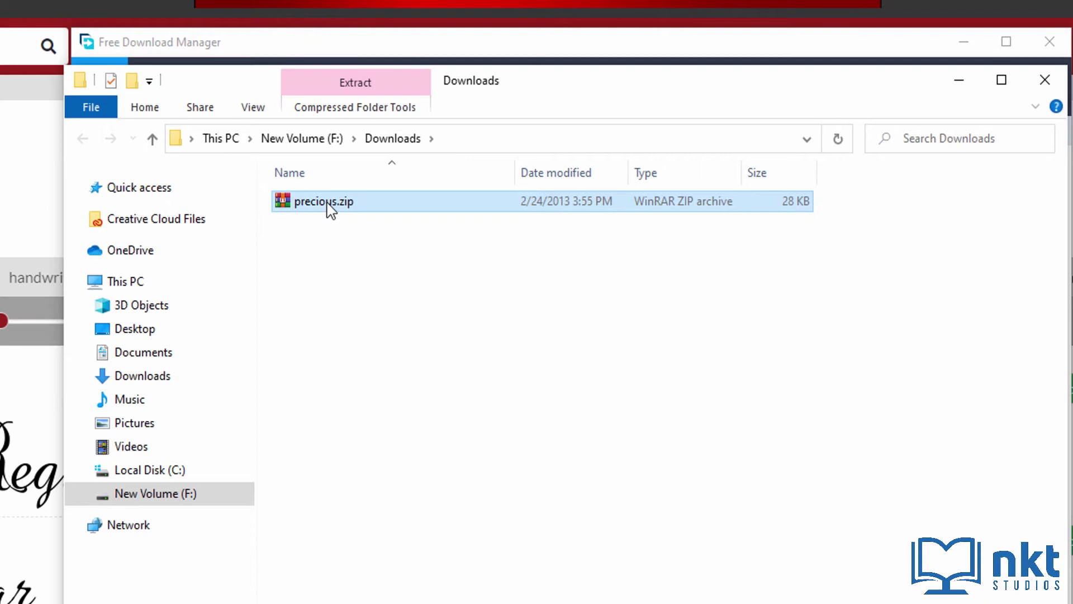
- Extract precious.zip to a precious folder and open it to select Precious.ttf
right_click(327, 202)
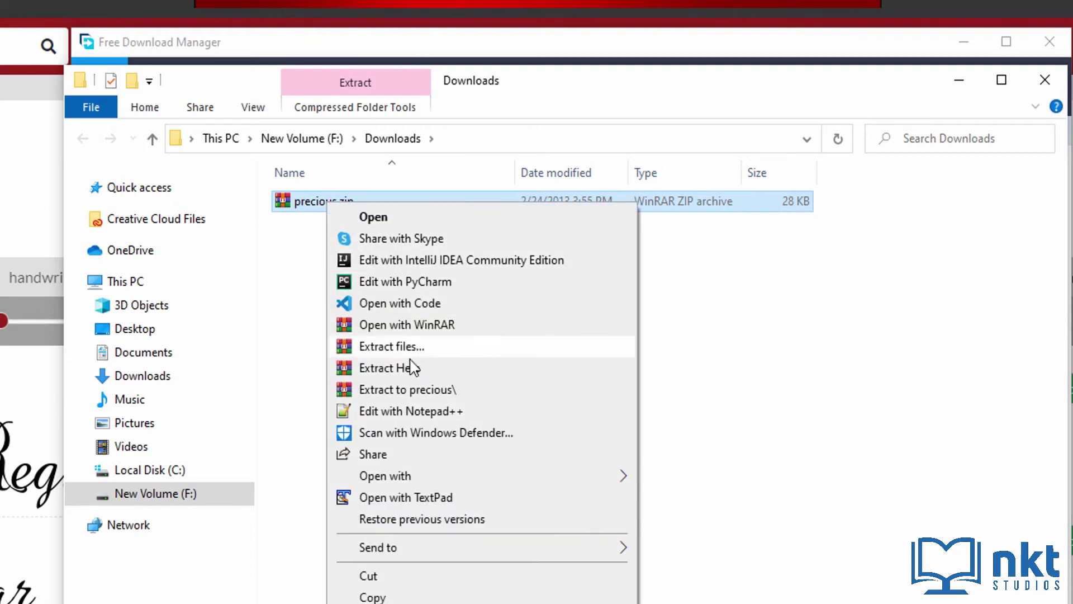
click(358, 390)
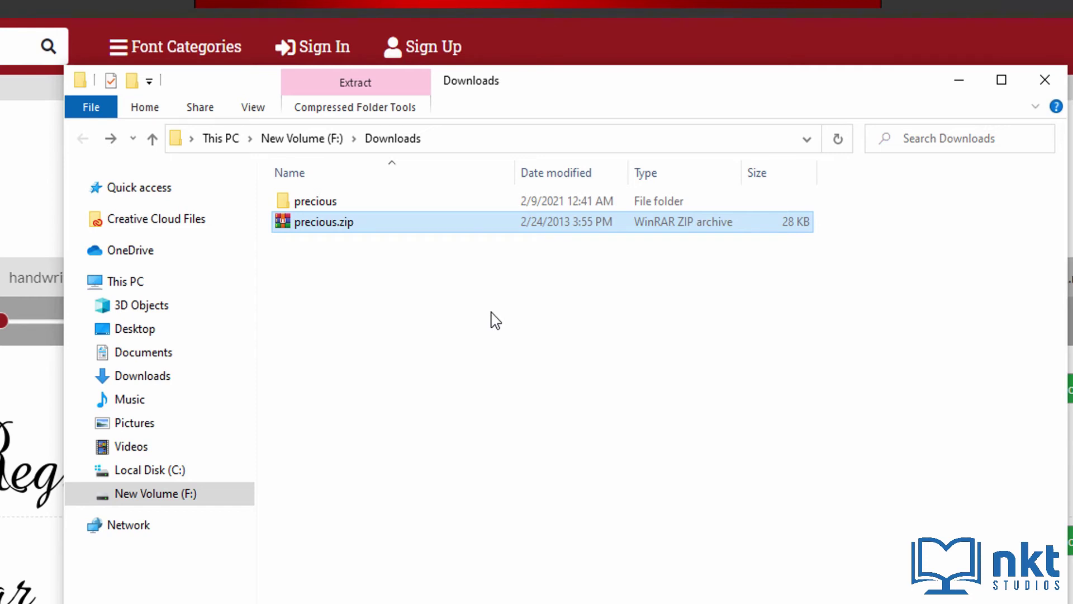
double_click(407, 202)
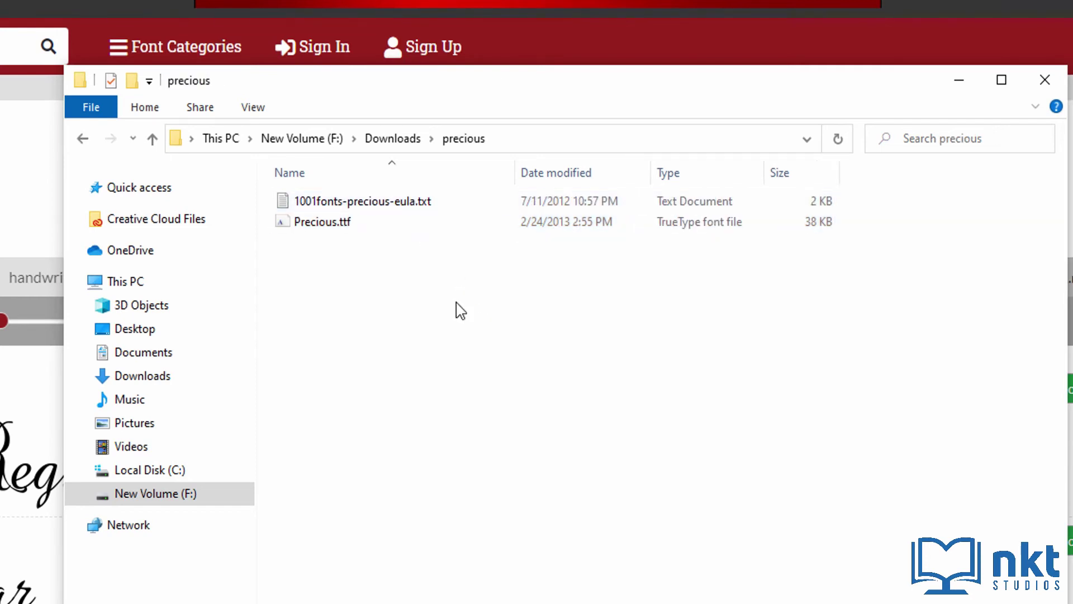
click(408, 231)
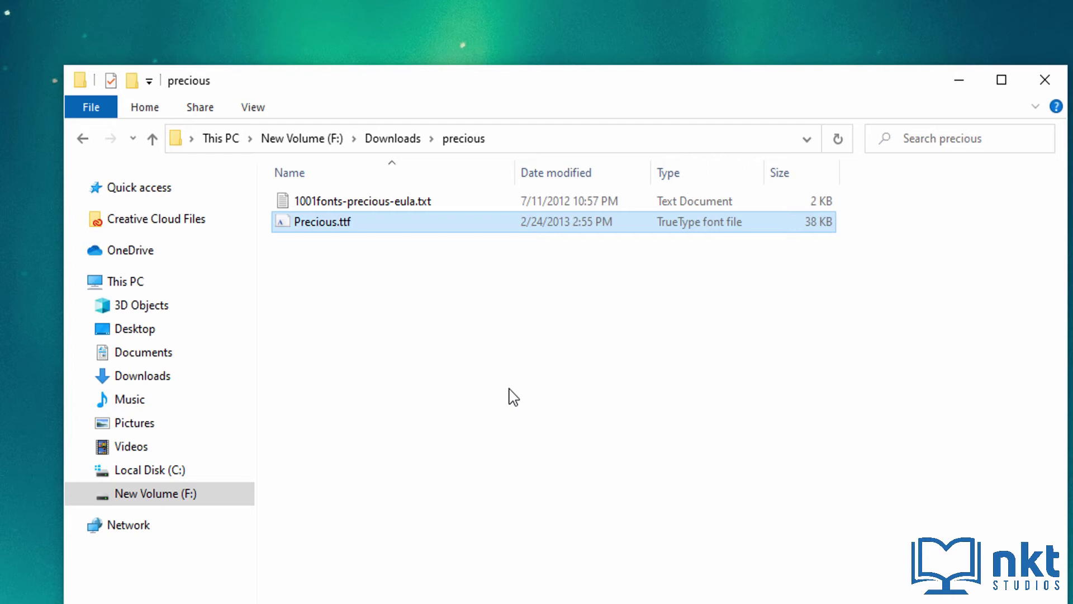
- Show the context menu for Precious.ttf, with its Install option
right_click(429, 230)
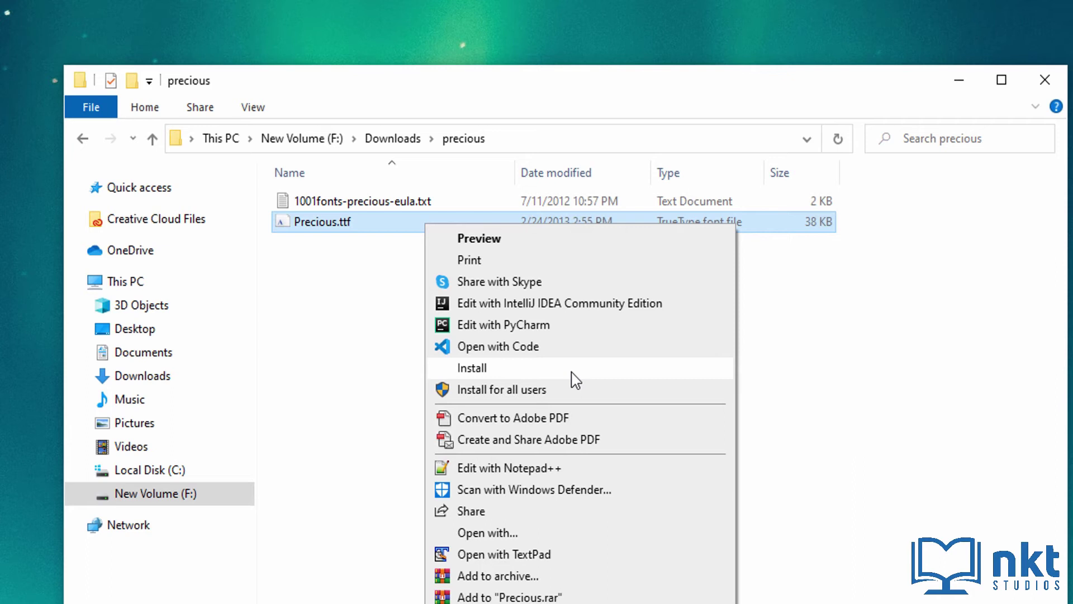
- Preview Precious.ttf in Font Viewer, then close the preview
click(809, 379)
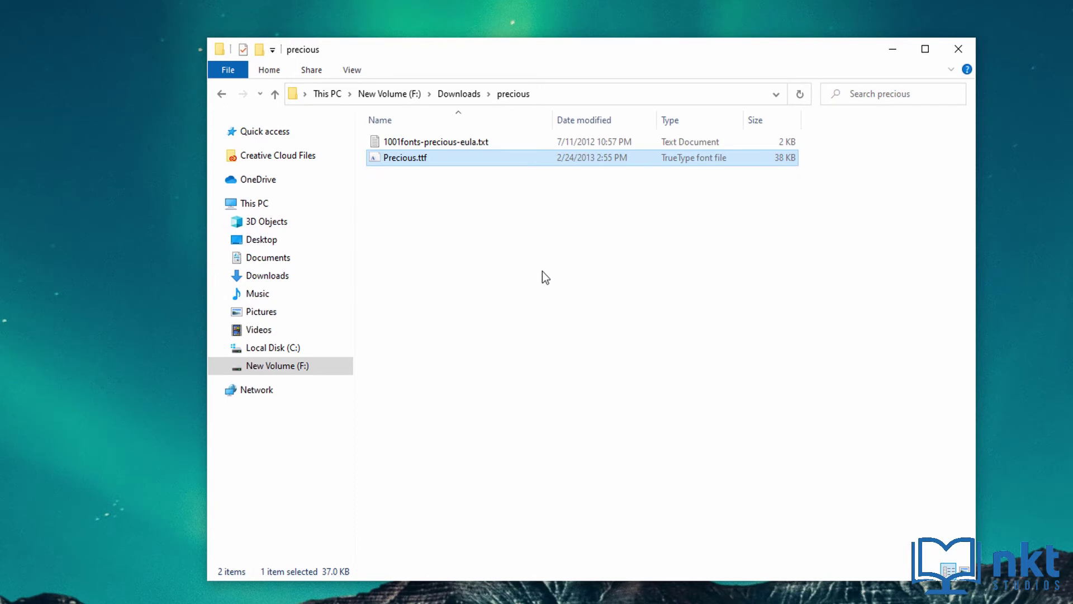
double_click(445, 159)
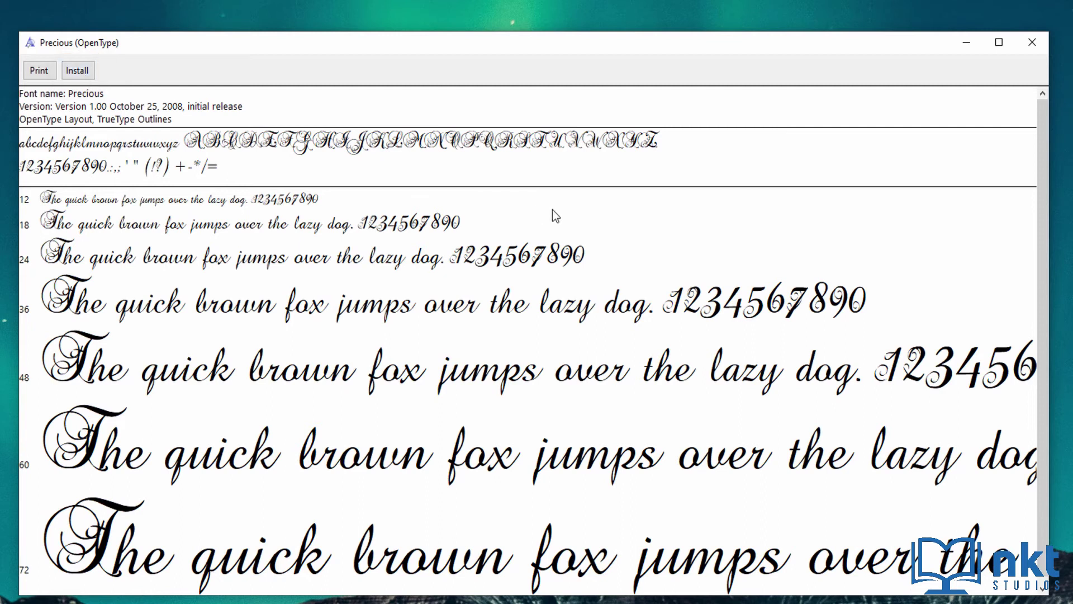
click(1030, 40)
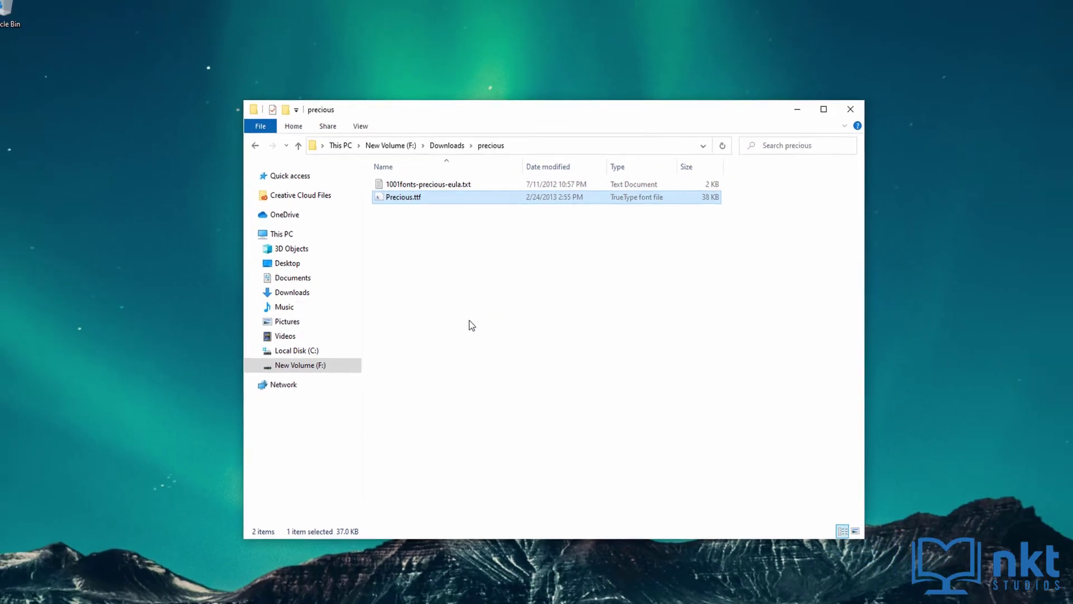
- Open Font settings and drag Precious.ttf onto the drop area to install it
key(super+s)
text(font)
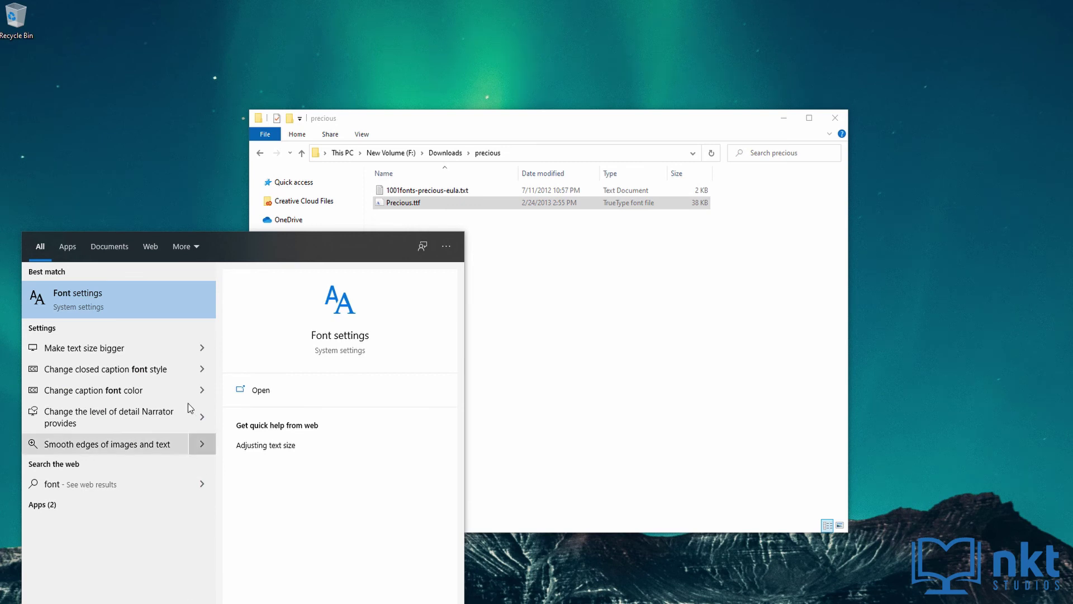
click(128, 305)
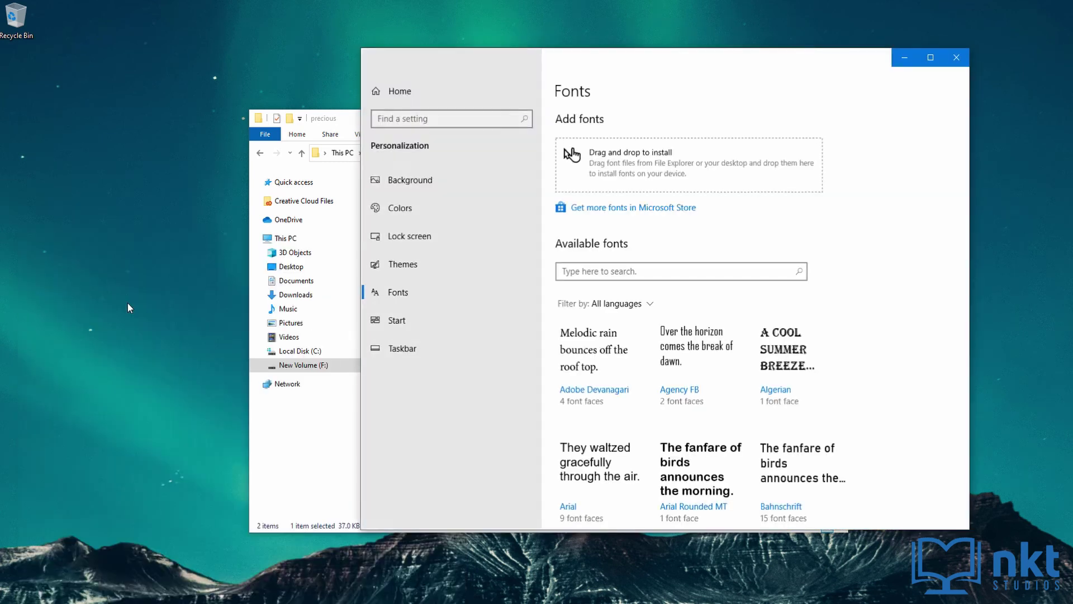
click(341, 448)
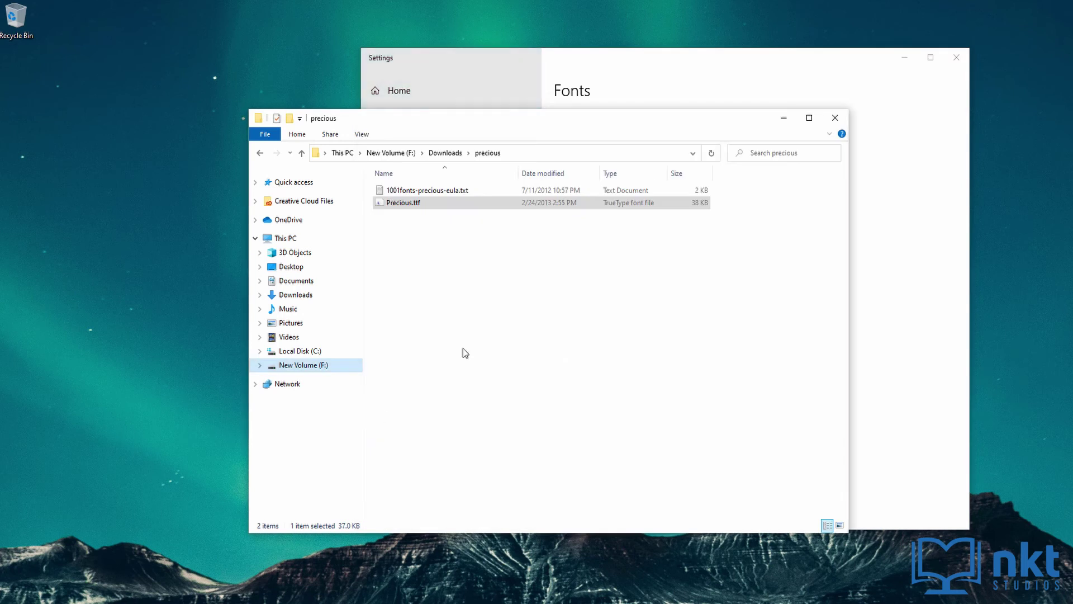
drag(607, 122, 649, 226)
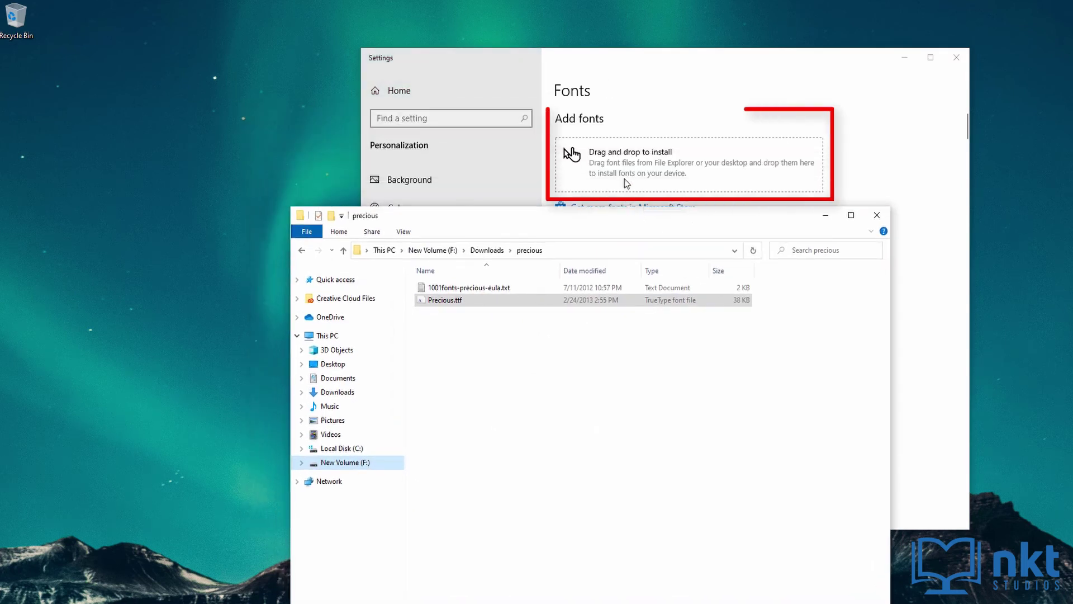
drag(554, 300, 647, 174)
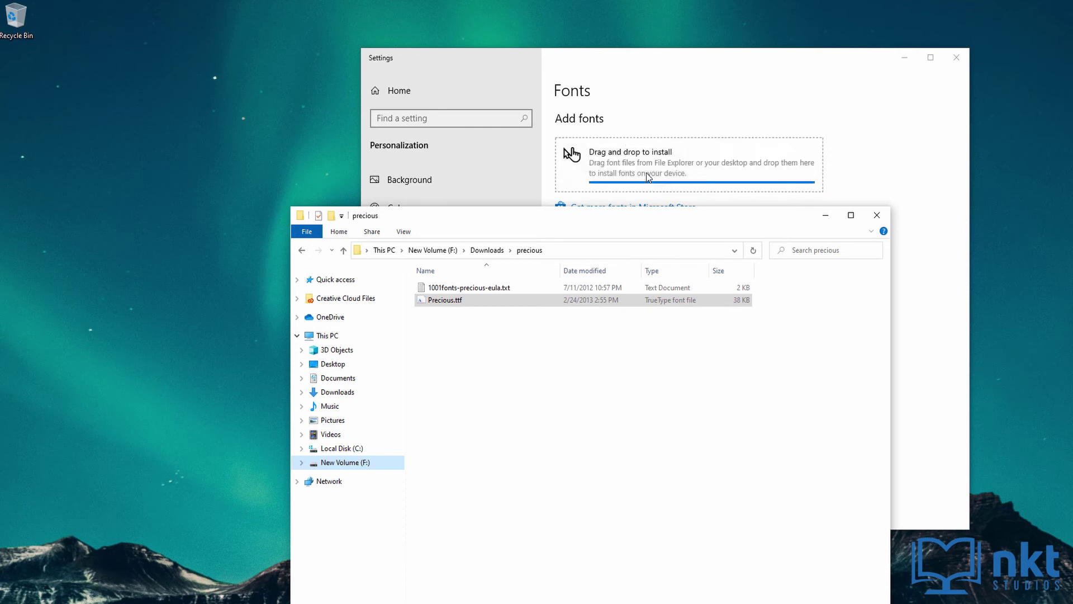
click(831, 215)
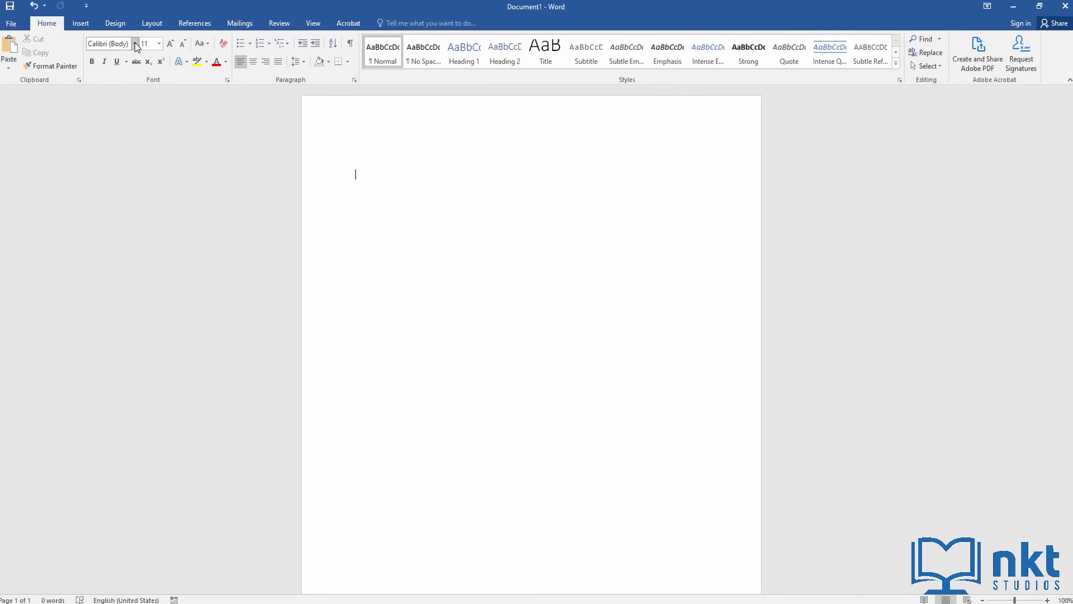
- Set Word's font to Precious
click(135, 42)
click(135, 42)
click(135, 43)
text(Precious)
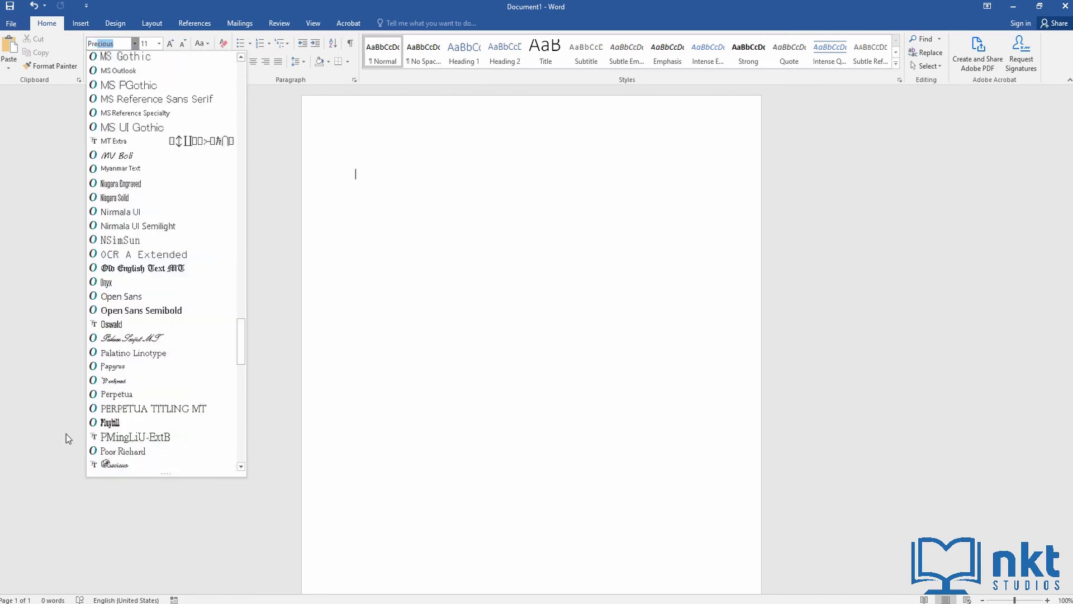
click(116, 466)
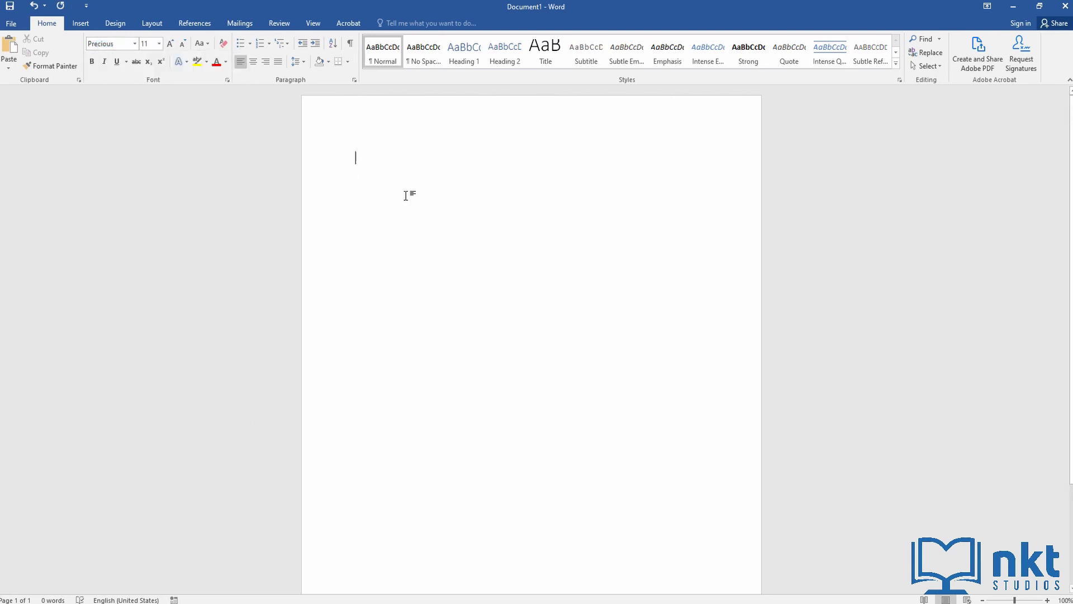
- Type 'precious font' and enlarge that line to size 28
text(precious )
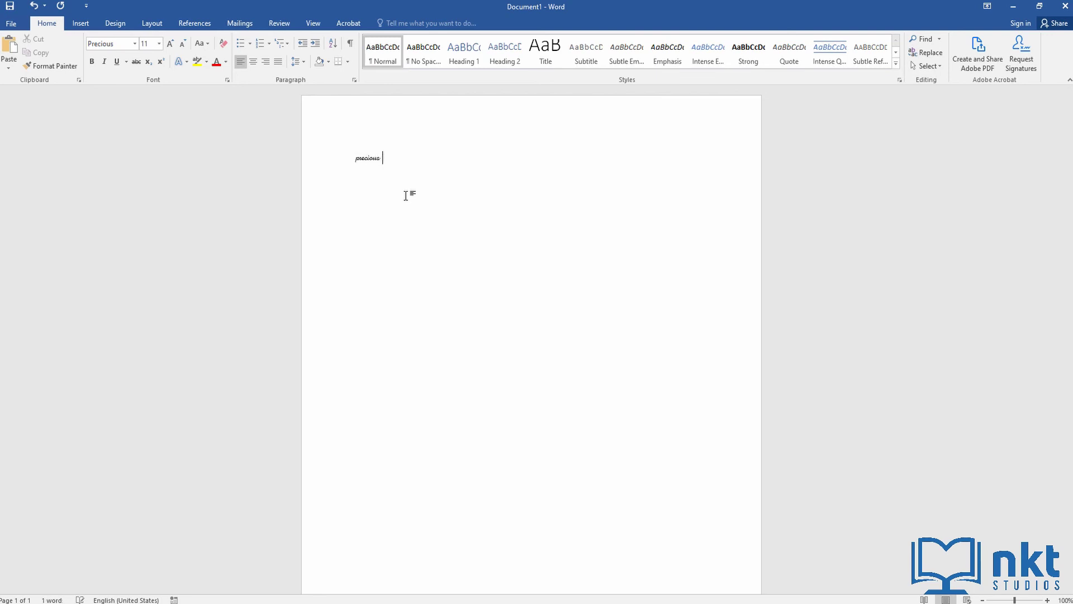
text(font)
triple_click(401, 162)
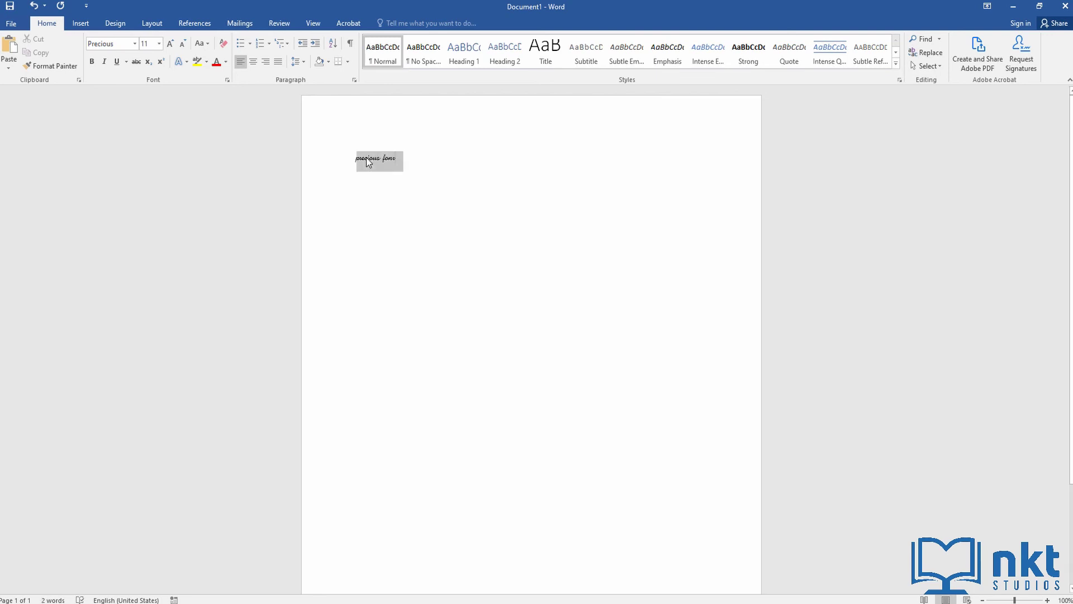
click(159, 43)
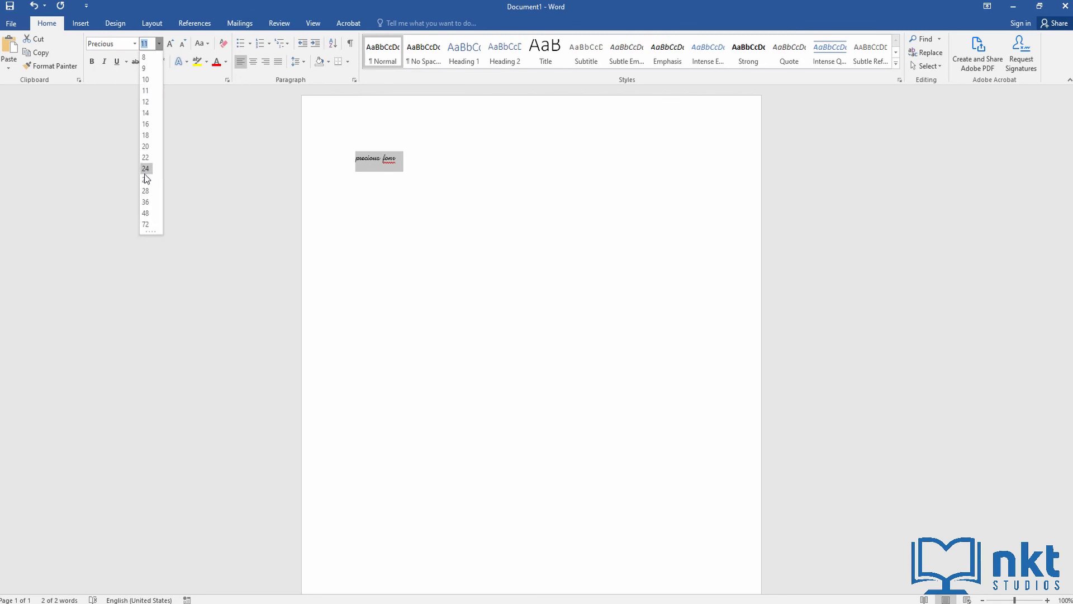
click(145, 191)
click(471, 225)
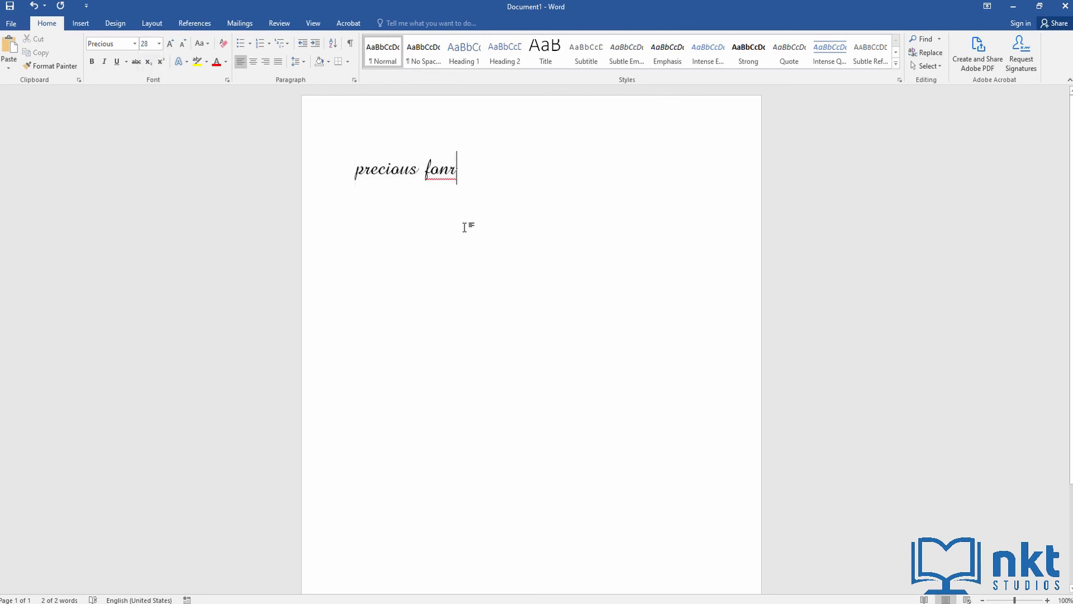